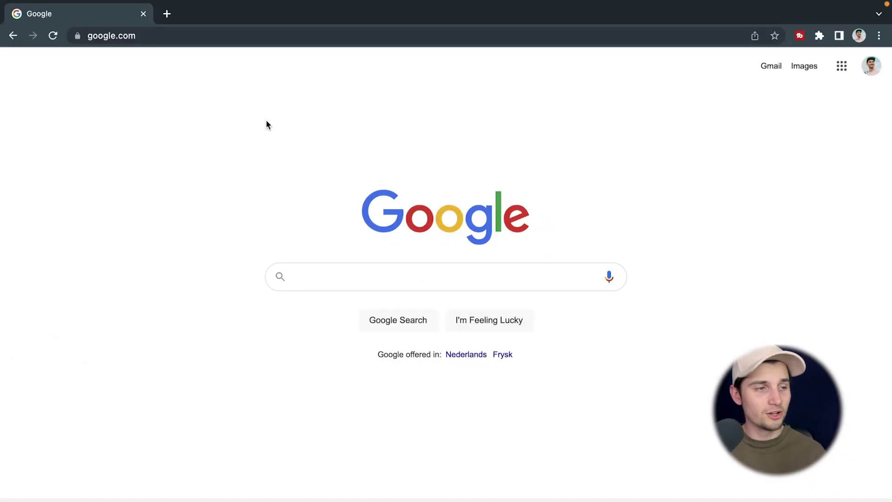
- Go to veed.new in Chrome to open VEED's New Project dialog
click(221, 39)
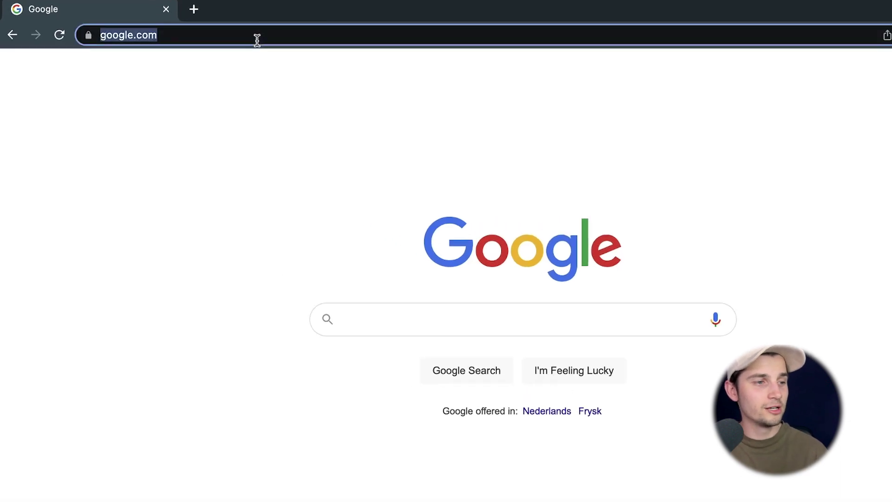
text(veed.new)
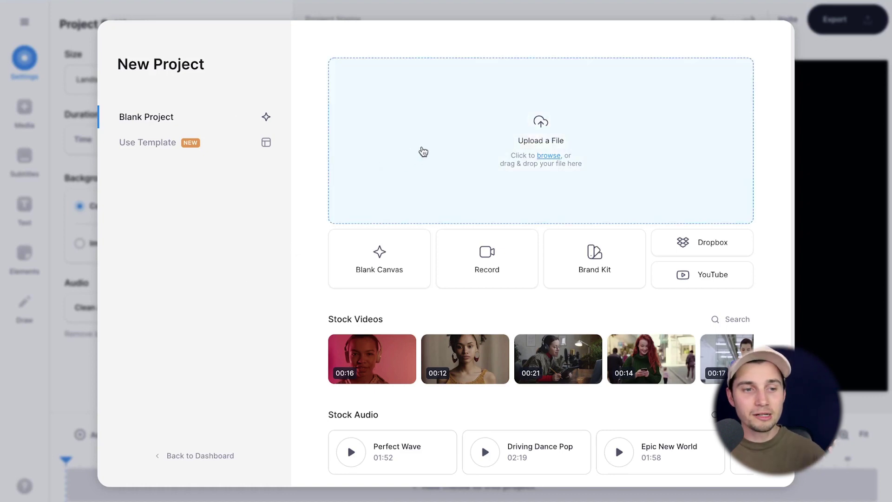
- Upload 'Tim saying hello.mp4' from the Clips folder as the project's video
click(423, 152)
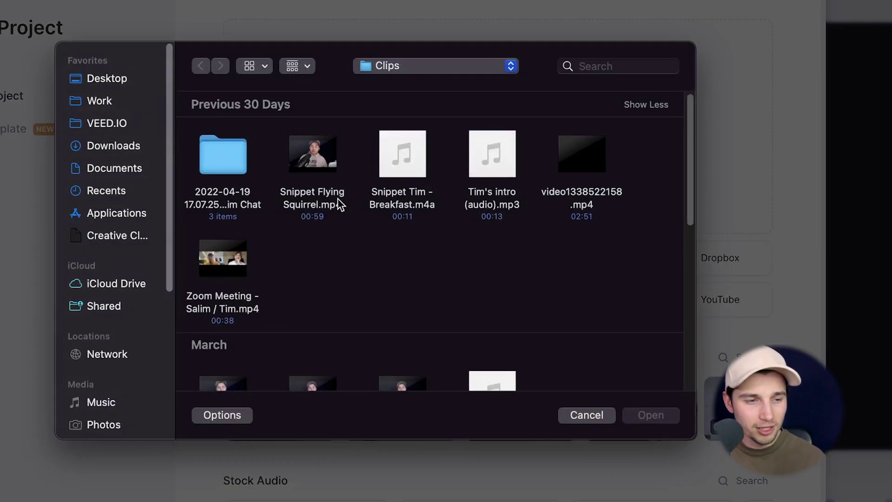
scroll(332, 201, down, 5)
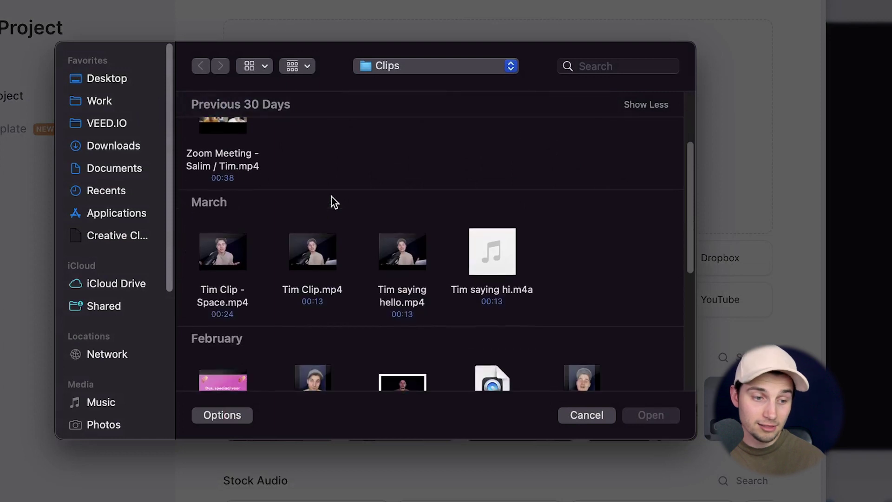
click(390, 287)
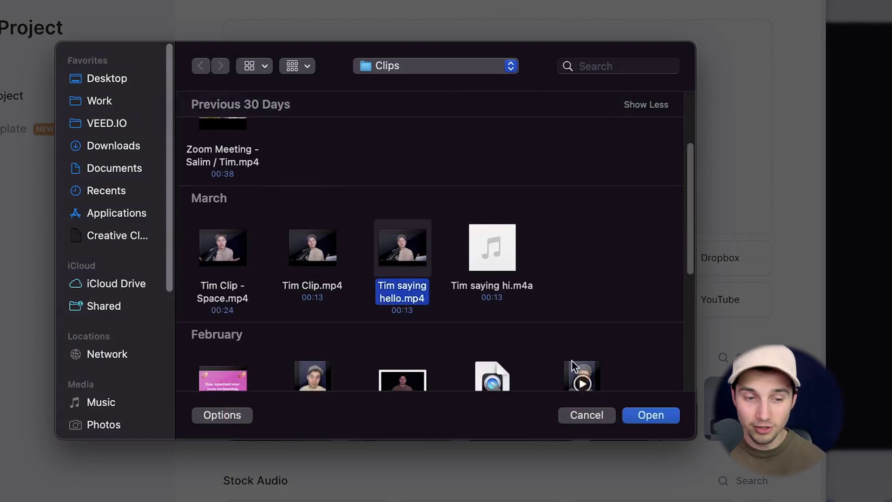
click(664, 416)
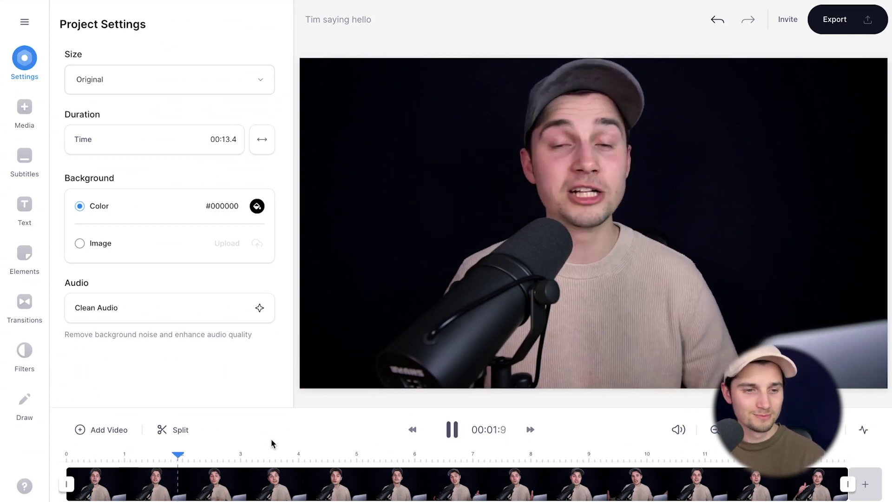
- Pause playback with the playhead at 00:03.6 and show the text presets
key(space)
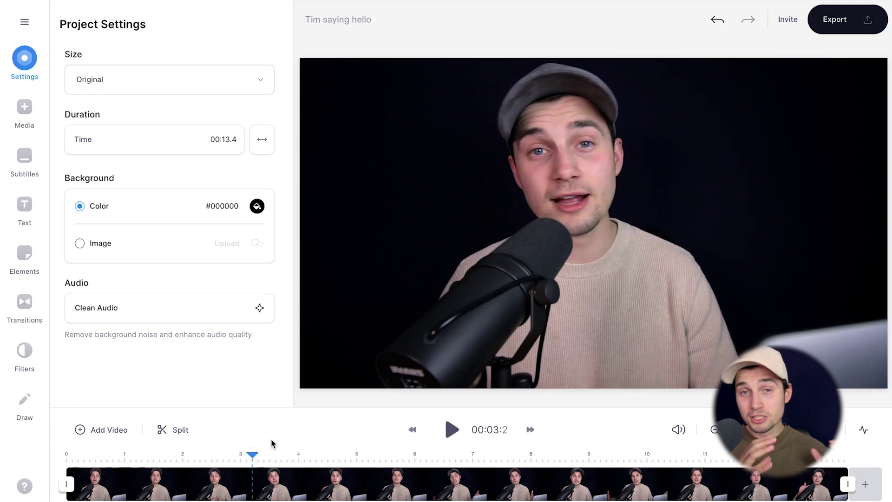
click(274, 453)
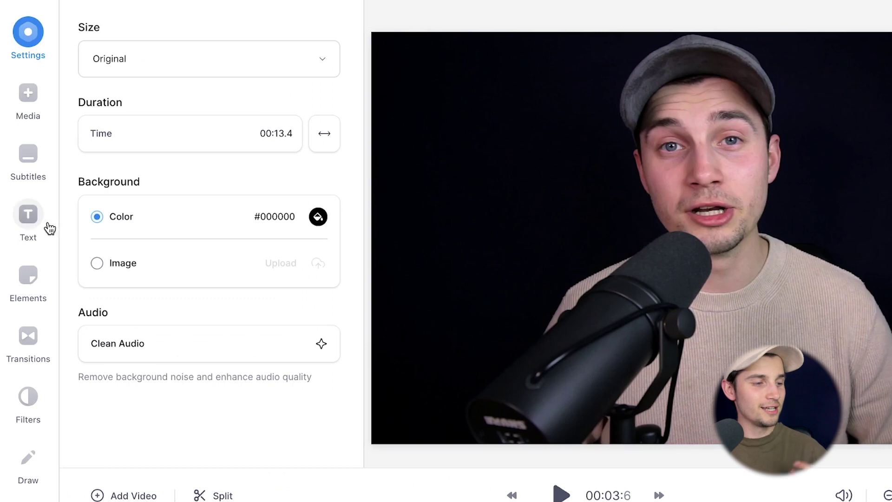
click(39, 213)
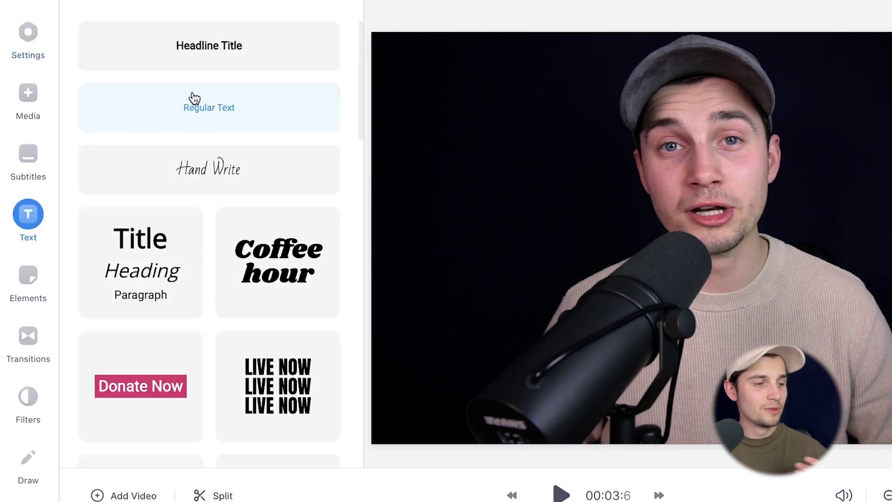
- Add a Headline Title text at 00:03.6, placed just above the video's centre
scroll(195, 98, down, 10)
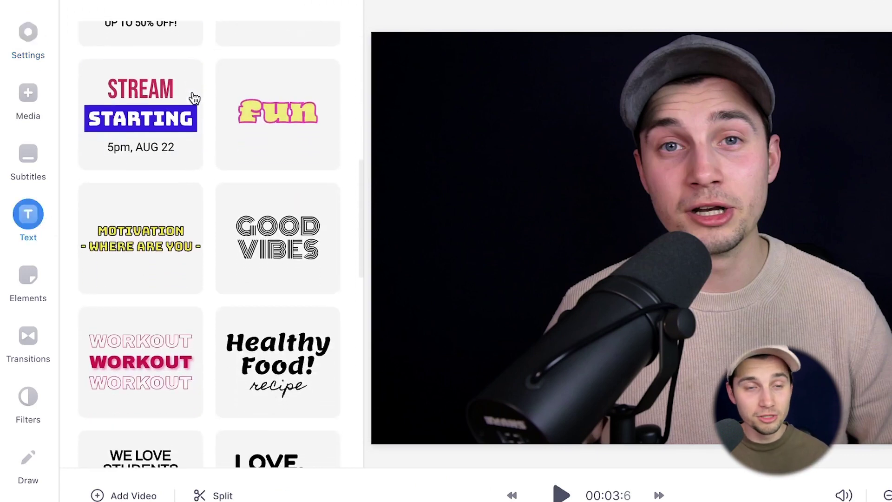
scroll(194, 97, up, 10)
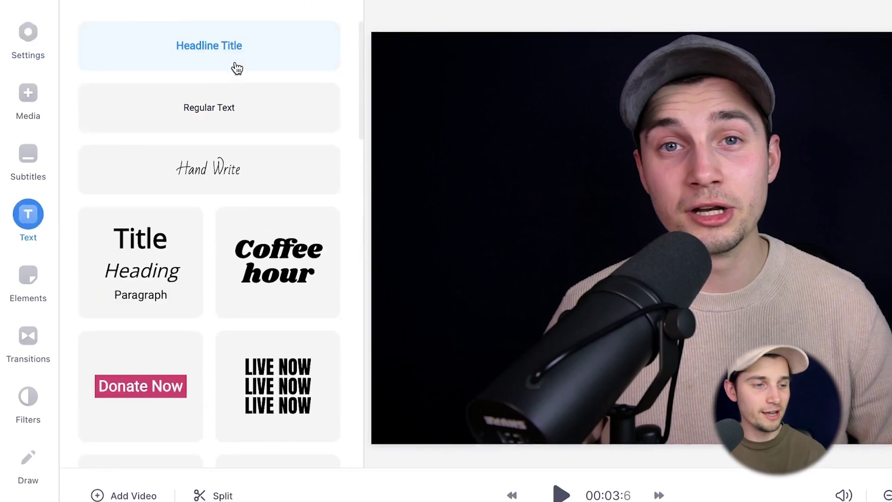
click(237, 68)
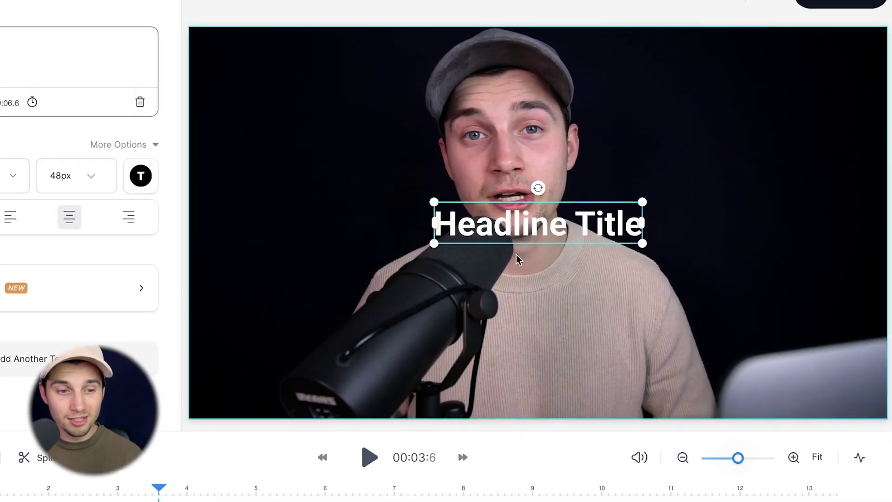
drag(549, 213, 542, 212)
drag(478, 223, 486, 197)
- Enlarge the title to 55px, keep it straight and place it over the microphone
drag(643, 177, 719, 182)
drag(552, 157, 549, 158)
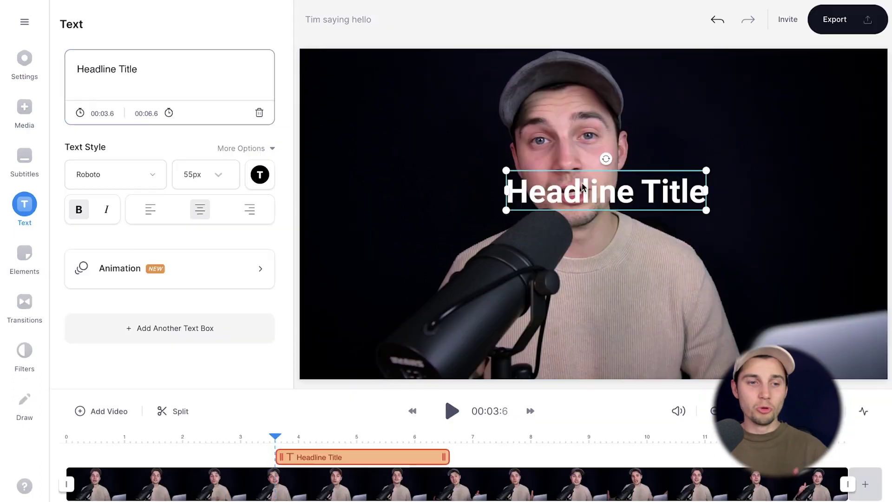
drag(674, 173, 674, 166)
drag(655, 200, 603, 272)
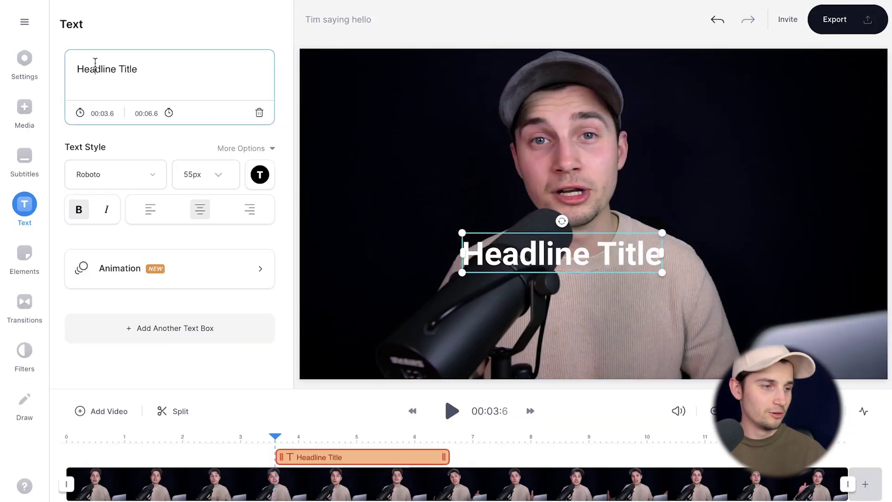
- Change the title to 'Hello!' at 74px, tilted about 2°, in the top-left corner
text(Hello!)
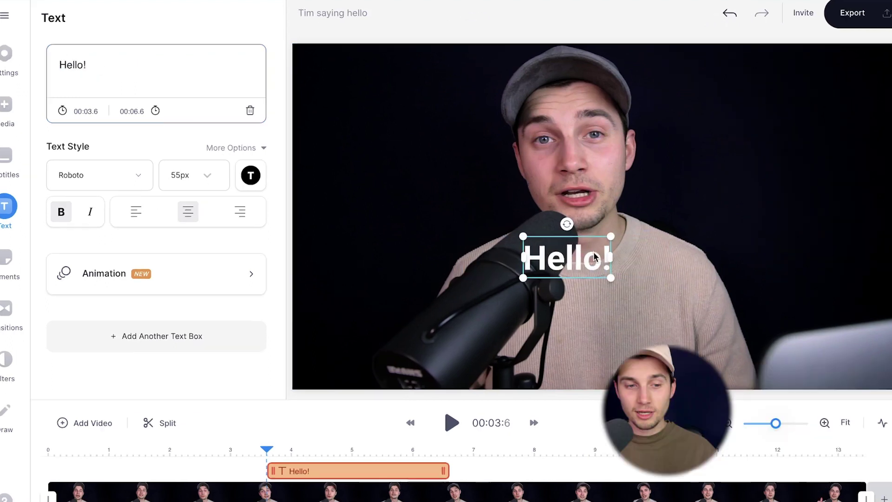
drag(557, 232, 467, 168)
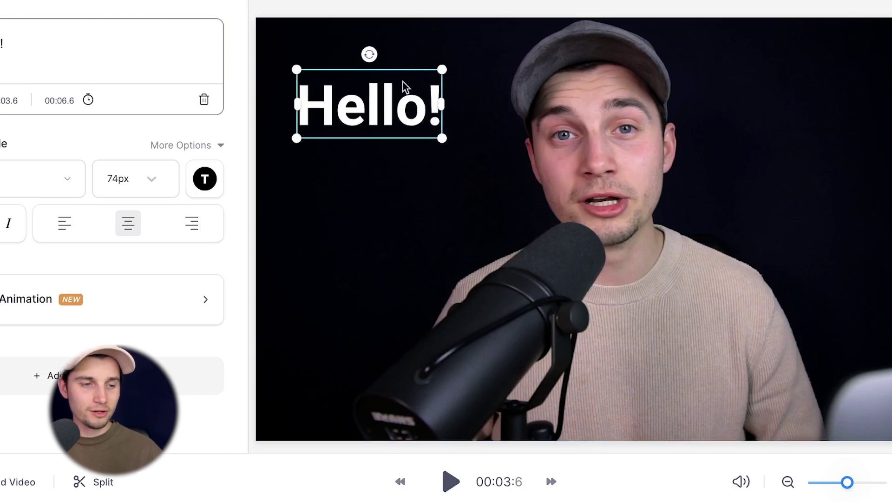
drag(369, 54, 364, 56)
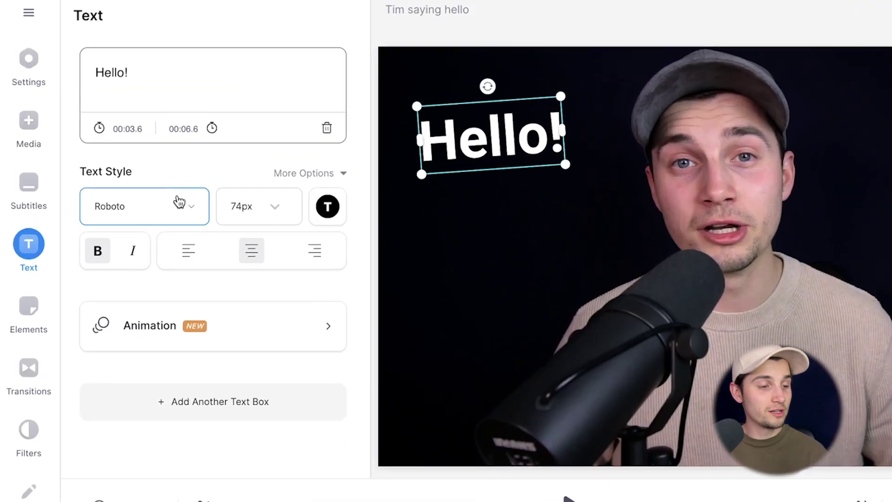
- Set the Hello! title's font to Permanent Marker
click(141, 171)
scroll(118, 226, down, 10)
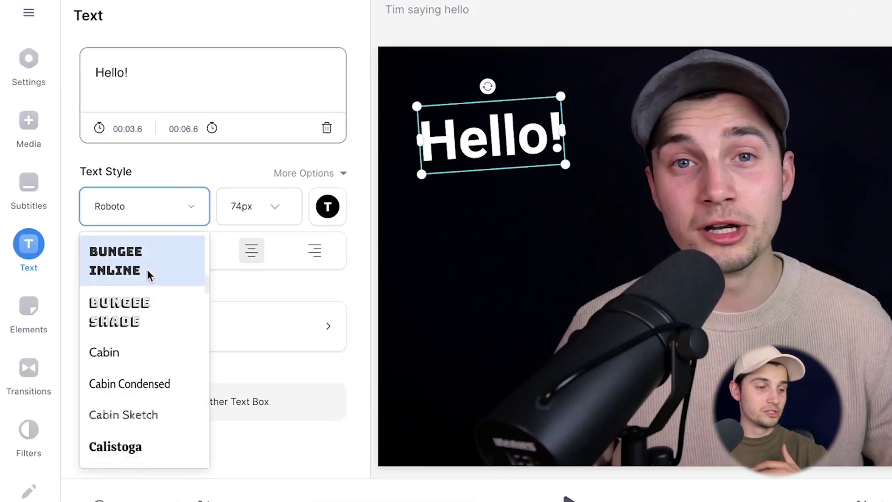
scroll(149, 275, down, 20)
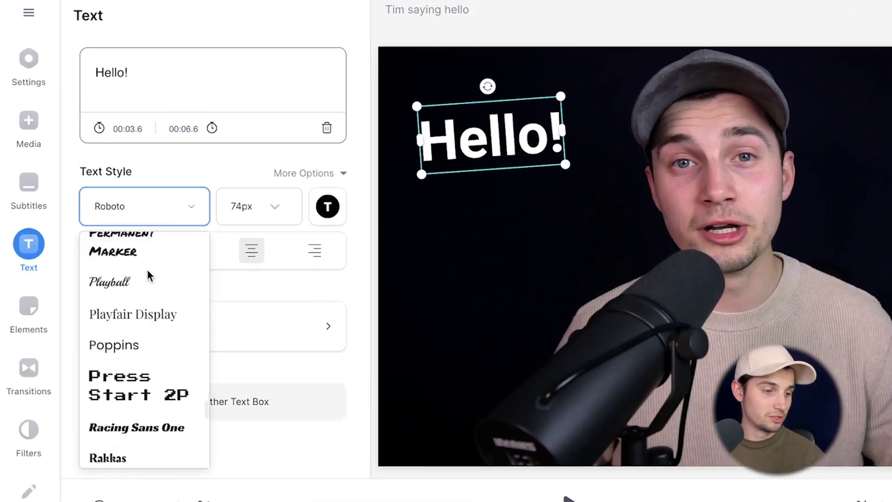
scroll(142, 269, up, 1)
click(136, 269)
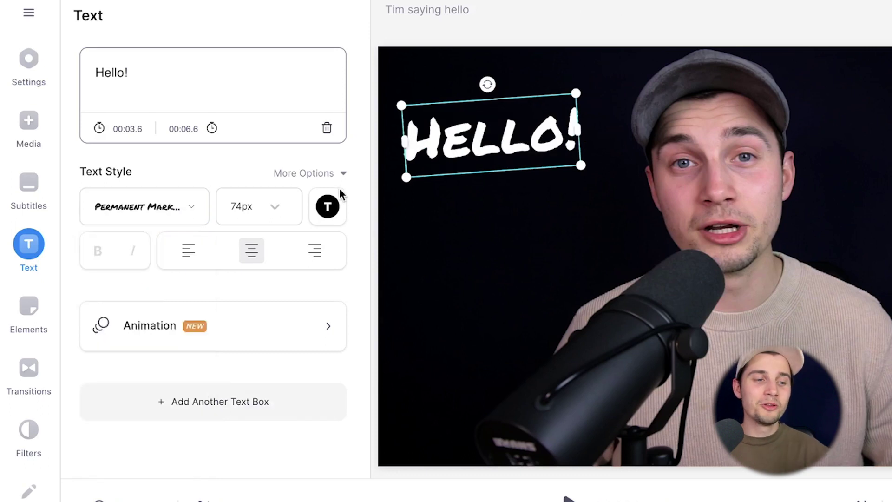
- Try several text colours for Hello!, settling on yellow
click(334, 204)
click(361, 365)
click(360, 403)
click(321, 432)
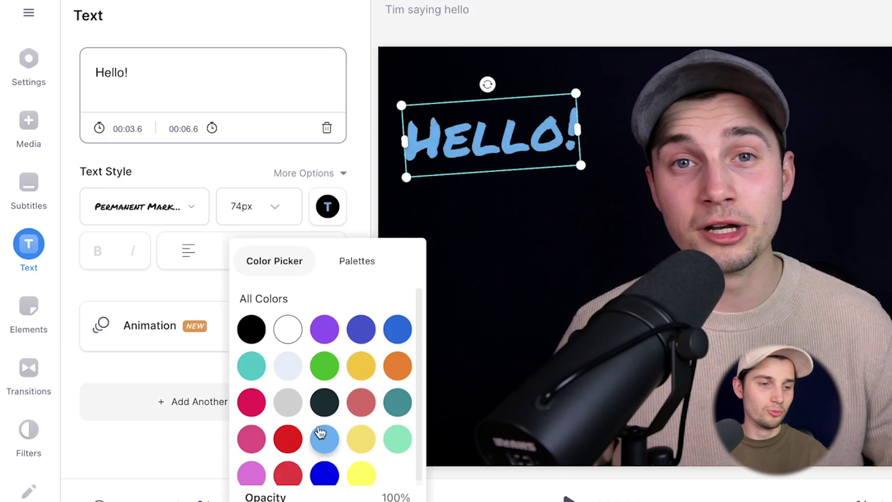
- Give Hello! the Outline (Filled) style from the extra text settings
click(306, 176)
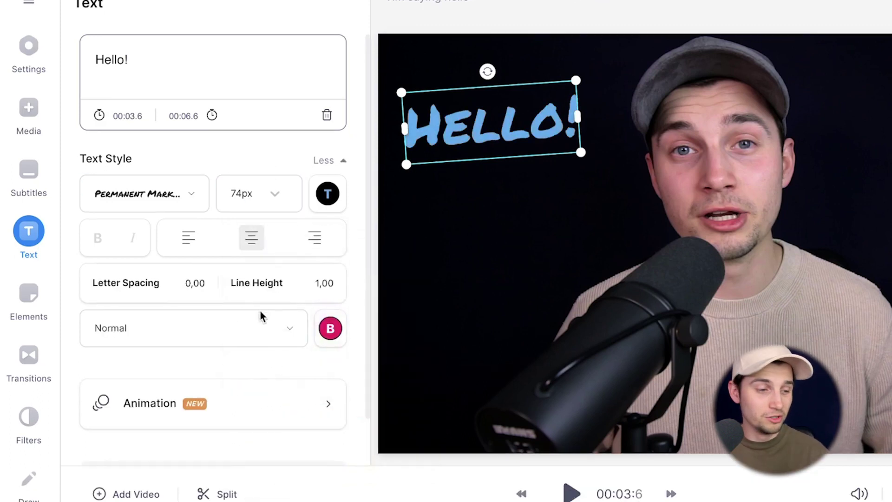
click(251, 338)
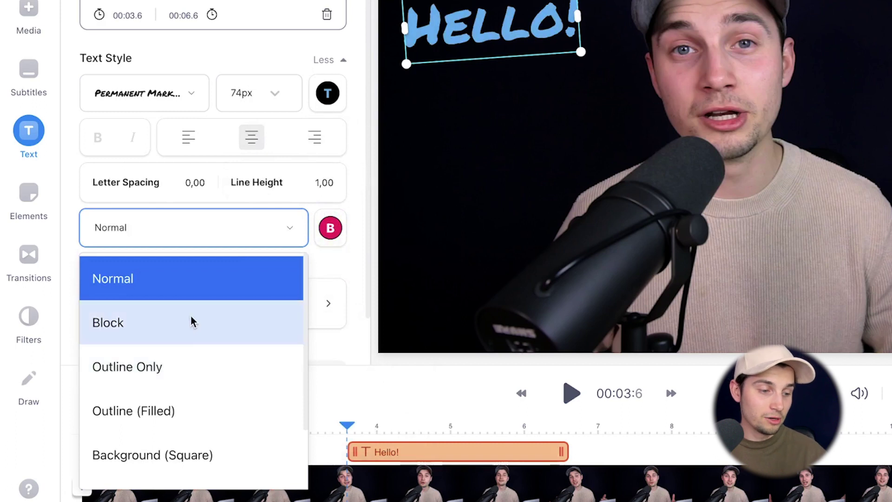
click(183, 367)
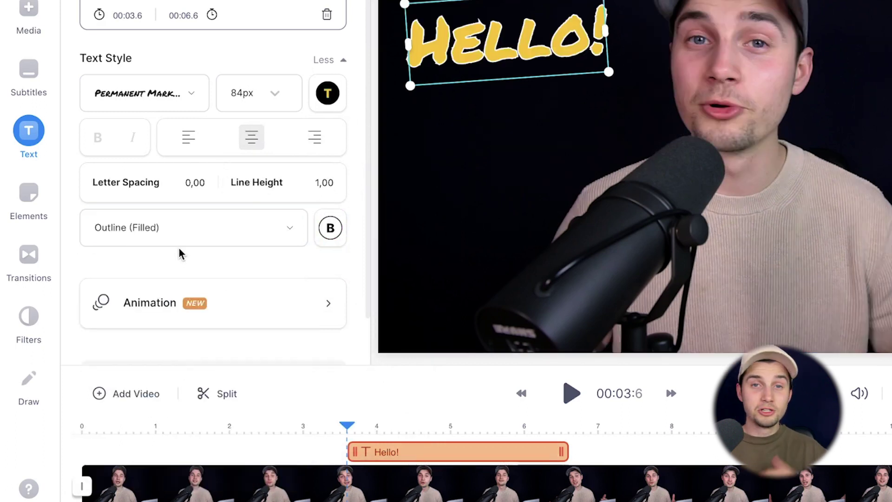
scroll(183, 200, down, 1)
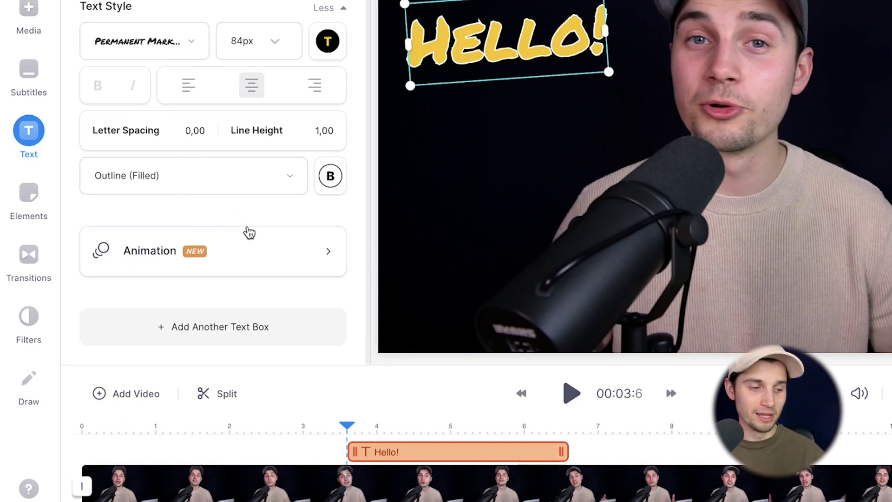
click(200, 251)
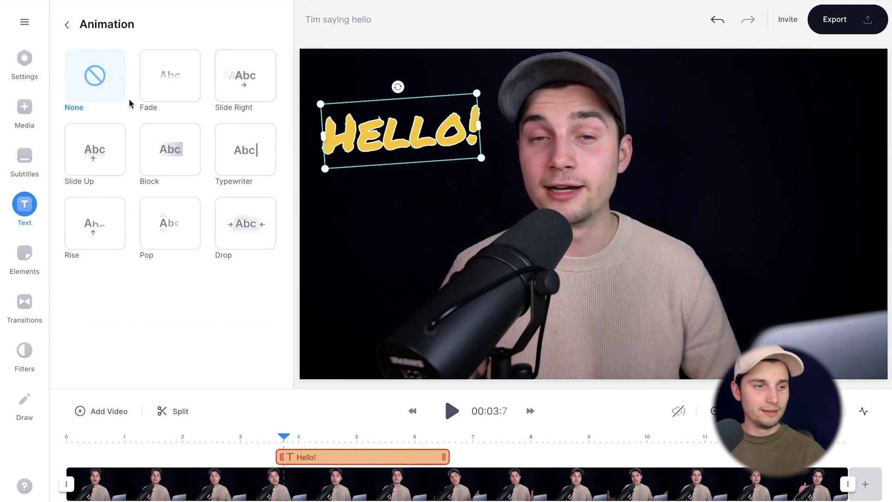
- Apply the Slide Right animation to HELLO! and preview it from about 2.9 s
click(245, 75)
click(66, 24)
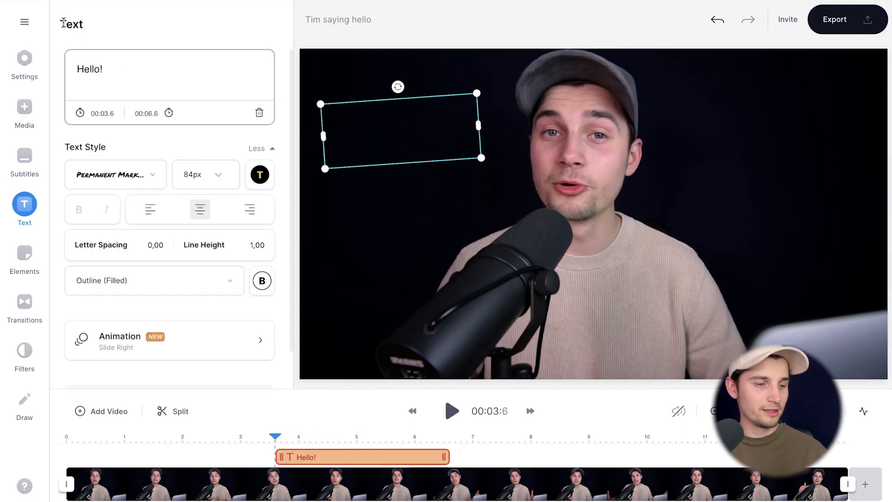
click(233, 437)
key(space)
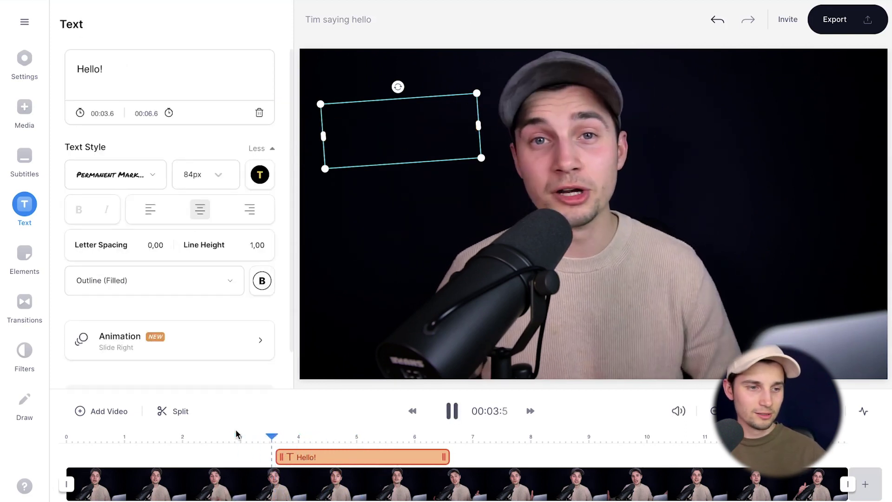
key(space)
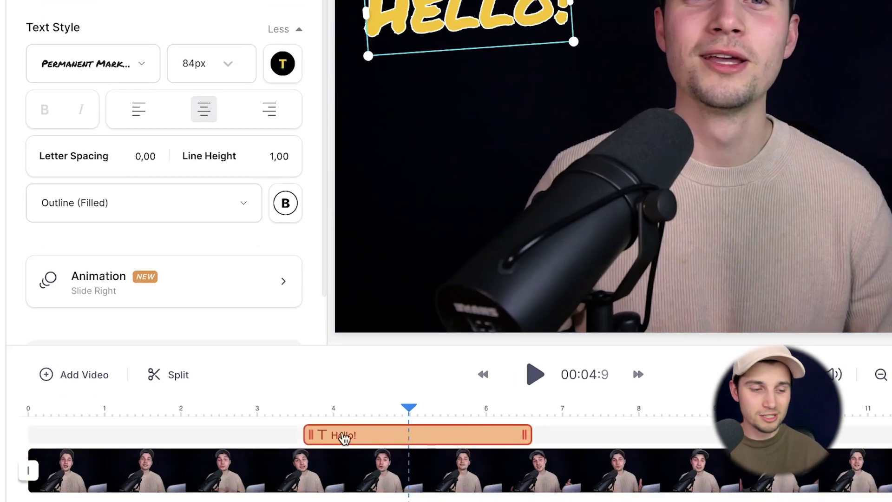
- Stretch and shift the Hello! title layer to run from 00:00.6 to 00:13.4
drag(523, 428, 685, 448)
drag(487, 447, 338, 433)
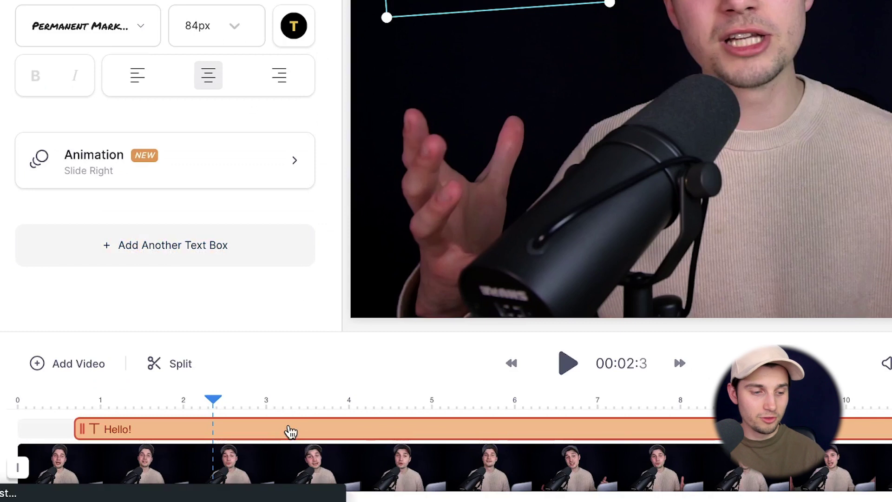
right_click(291, 429)
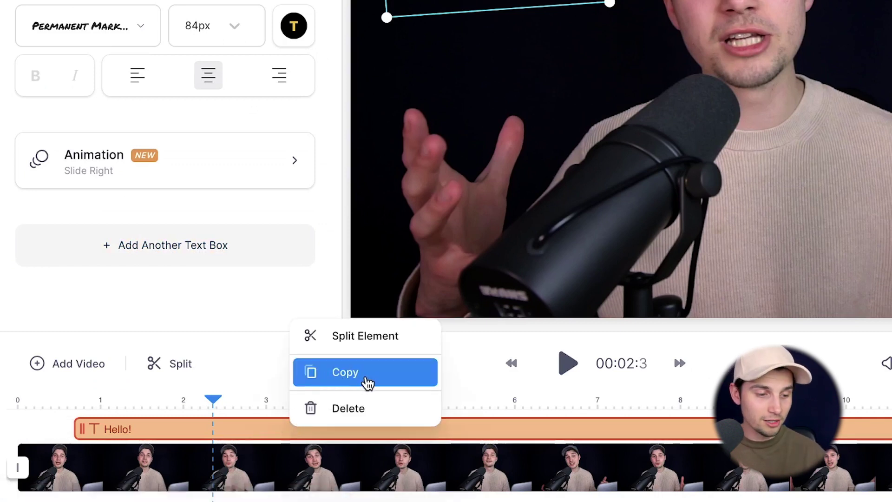
- Copy and paste the HELLO! title, placing it upper-right, tilted 7° at 88px
click(367, 381)
right_click(321, 433)
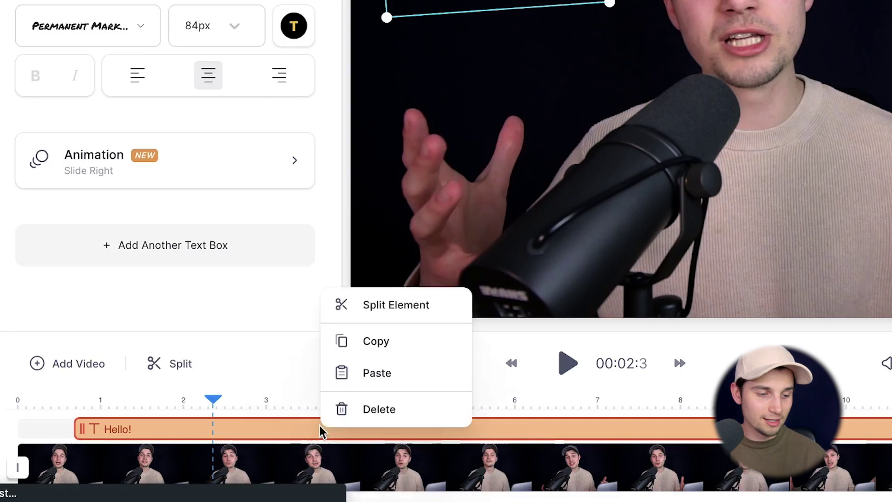
click(366, 384)
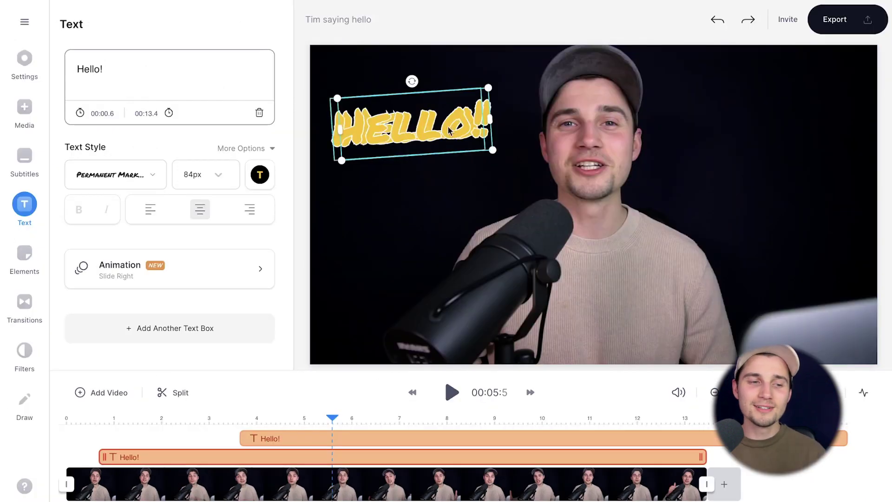
drag(416, 135, 778, 137)
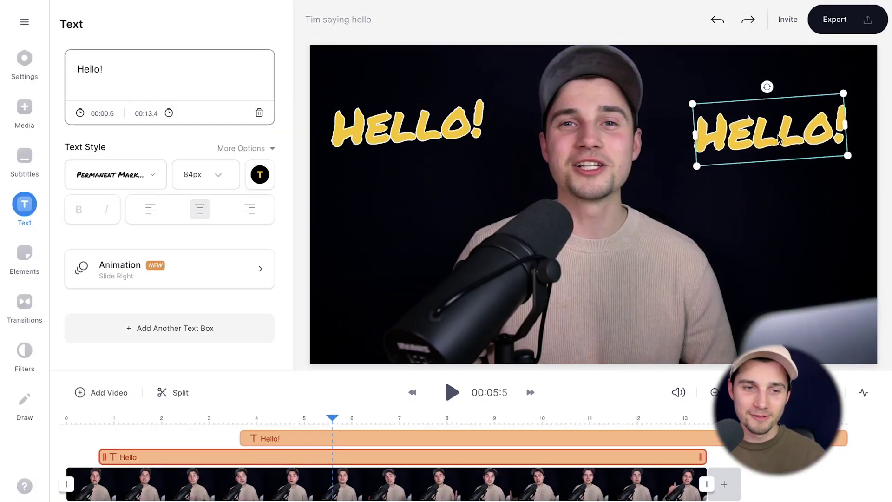
drag(765, 84, 774, 86)
drag(847, 103, 854, 102)
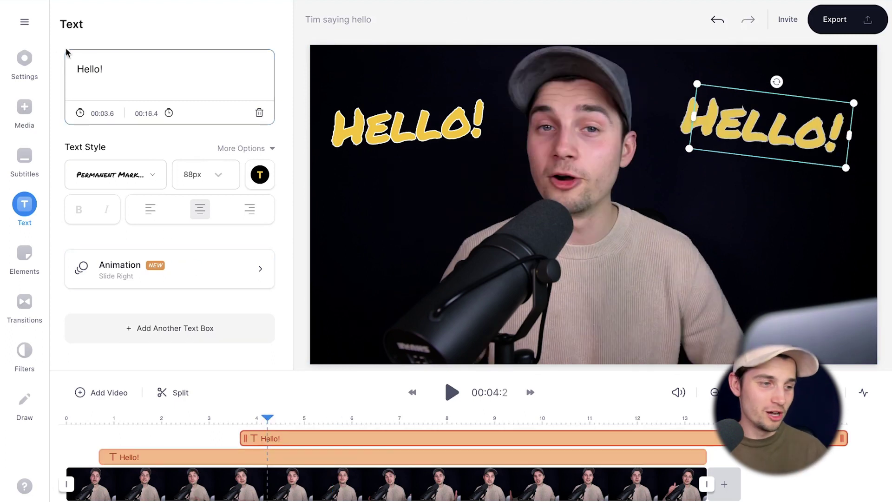
- Change the copy to 'Bye!', colour it purple, add Typewriter animation and enlarge it
text(Bye!)
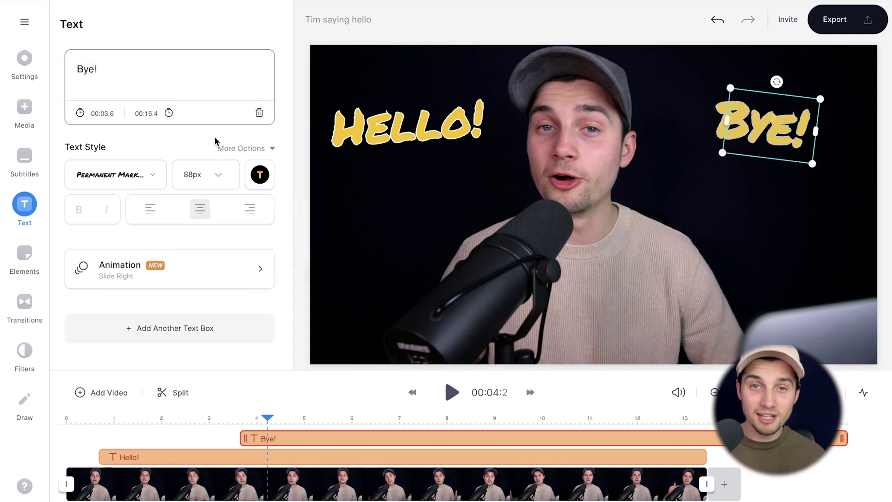
click(260, 175)
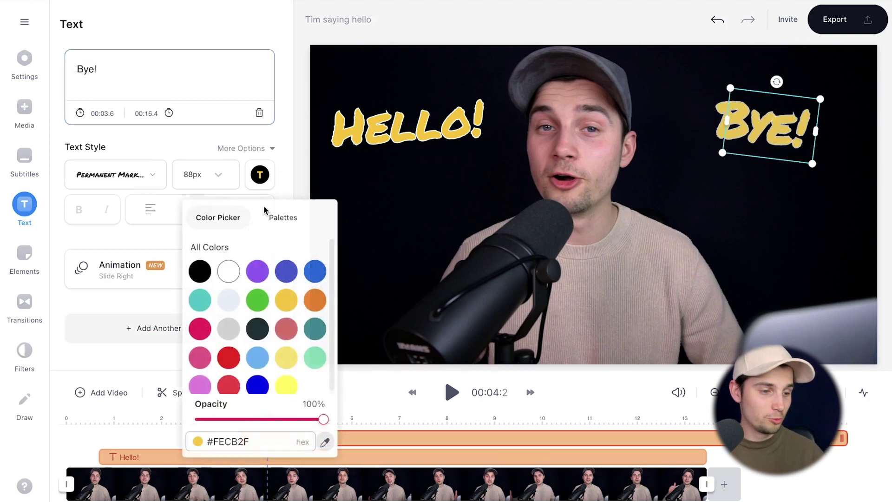
click(258, 273)
click(151, 263)
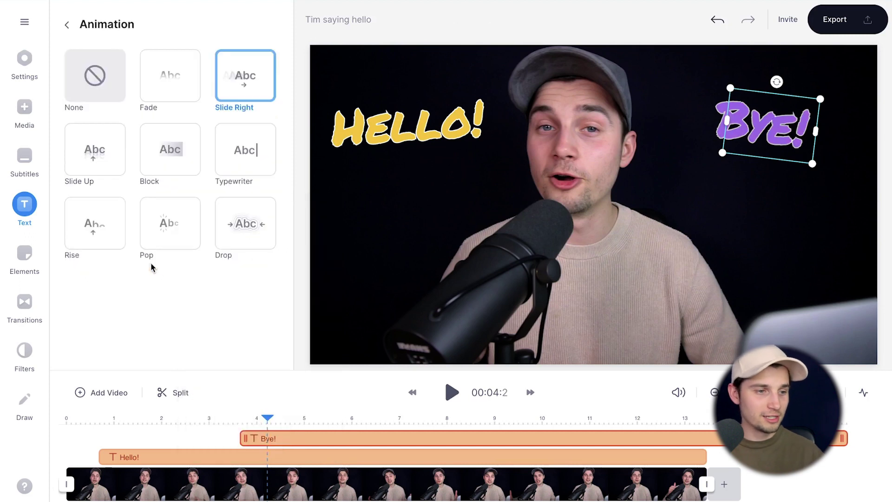
click(227, 170)
drag(814, 164, 837, 186)
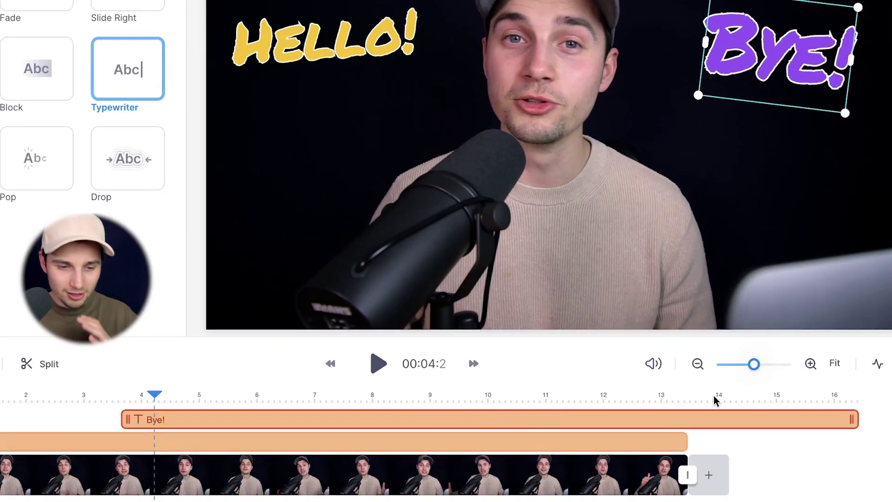
- Trim the Bye! clip to run from about 7.4 s to the video's end at 13.4 s
drag(851, 420, 681, 434)
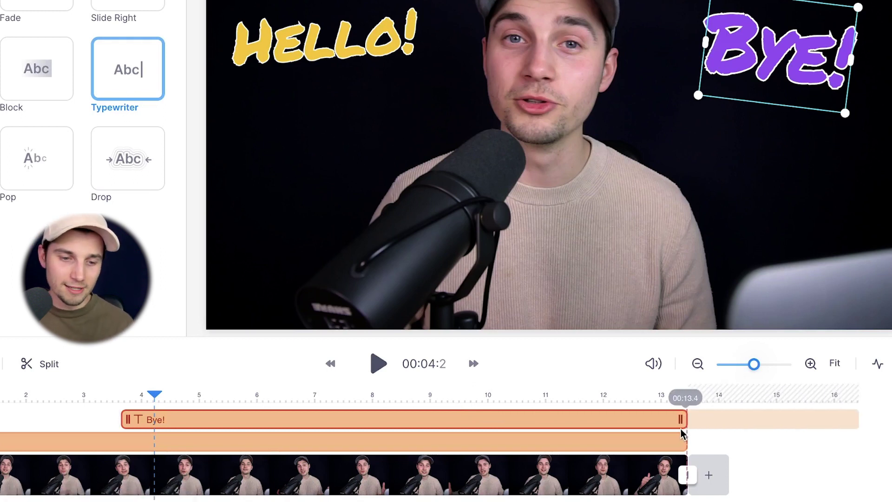
drag(125, 419, 303, 419)
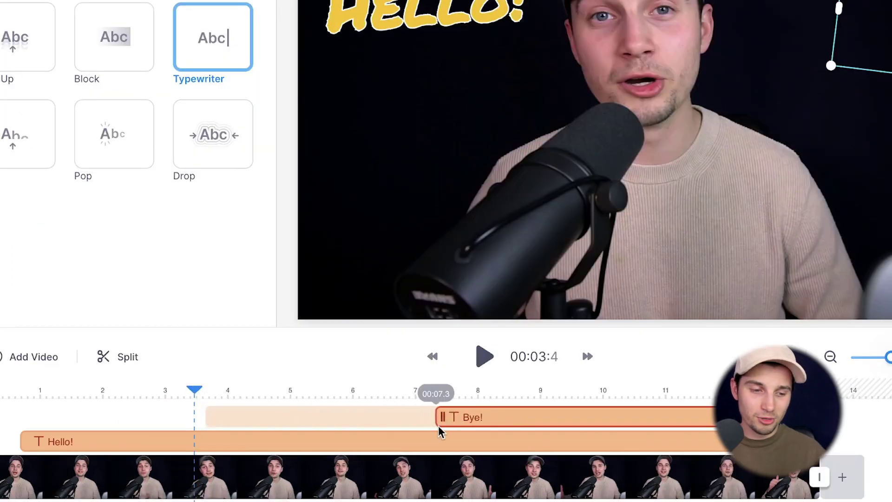
drag(439, 425, 442, 425)
- Preview playback from just before 7.4 s to watch the Bye! title appear
click(363, 391)
key(space)
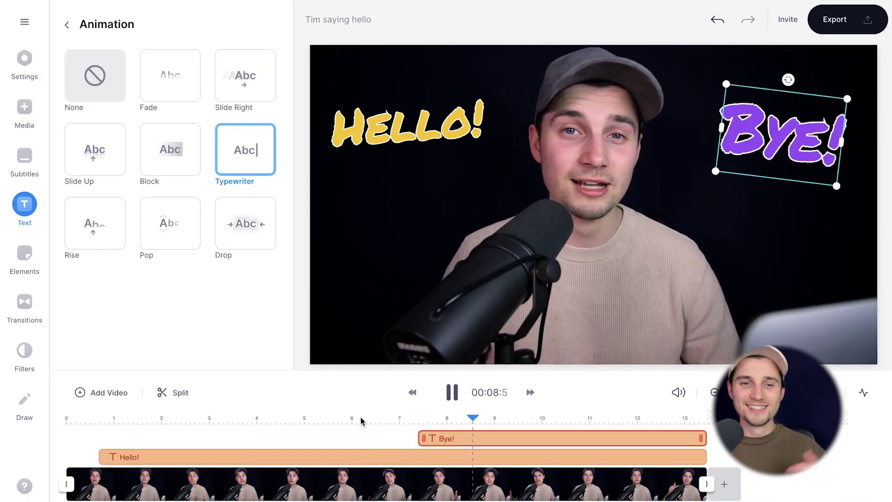
key(space)
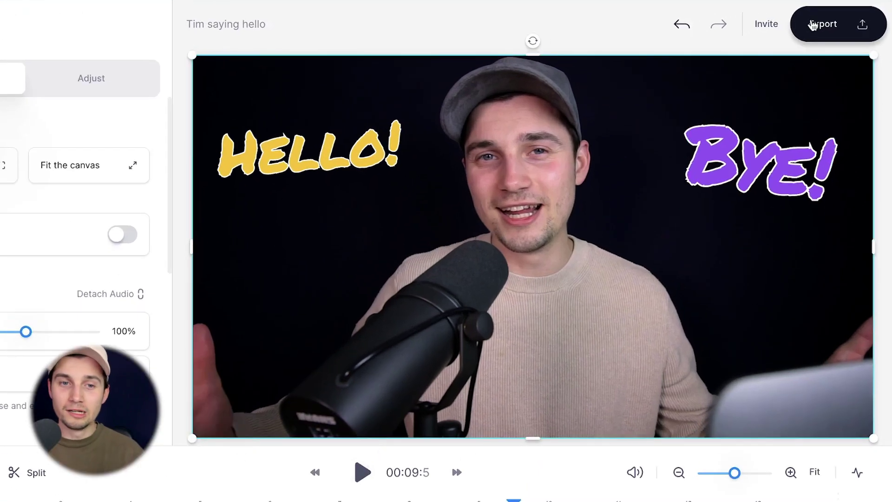
- Export the video with the HD quality preset
click(827, 20)
click(695, 335)
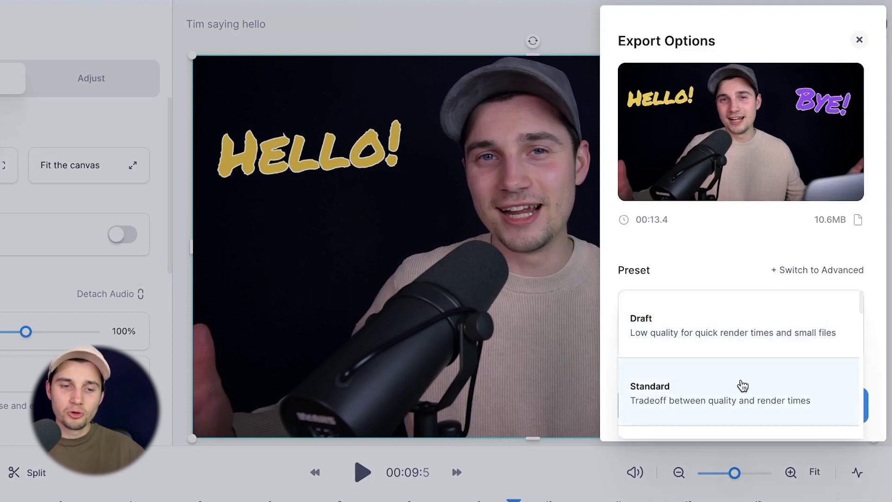
scroll(741, 385, down, 4)
scroll(742, 385, up, 5)
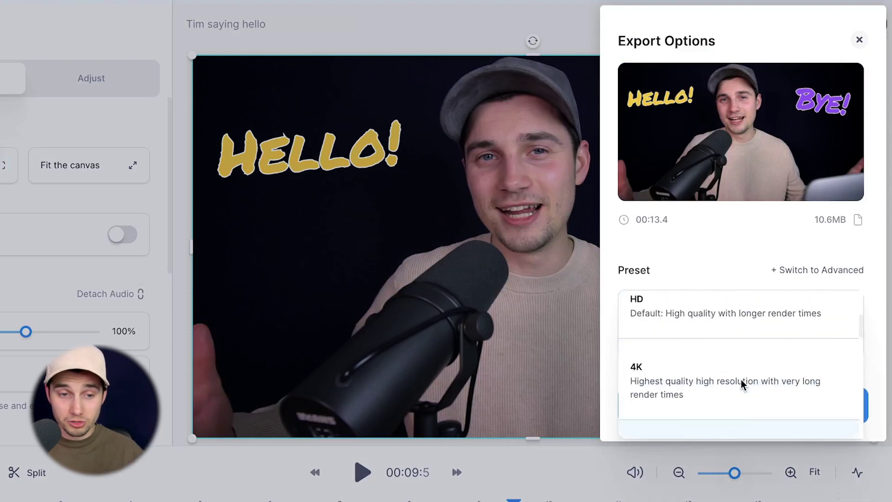
click(738, 335)
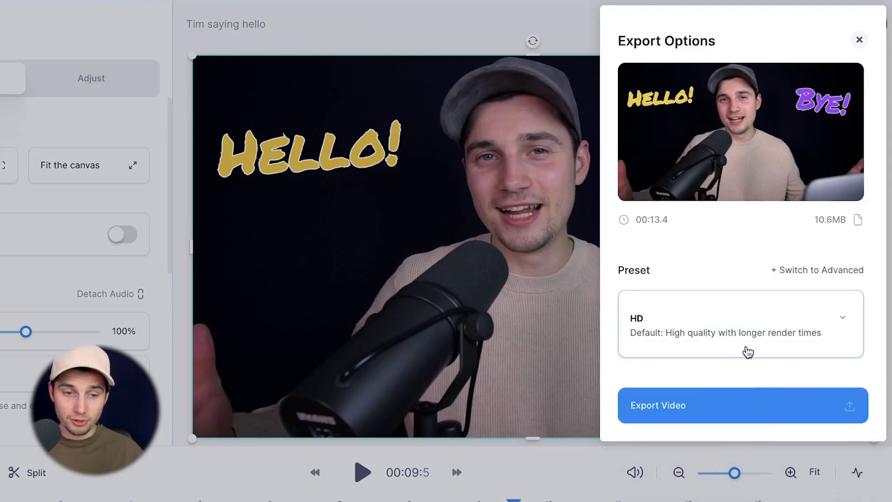
click(728, 418)
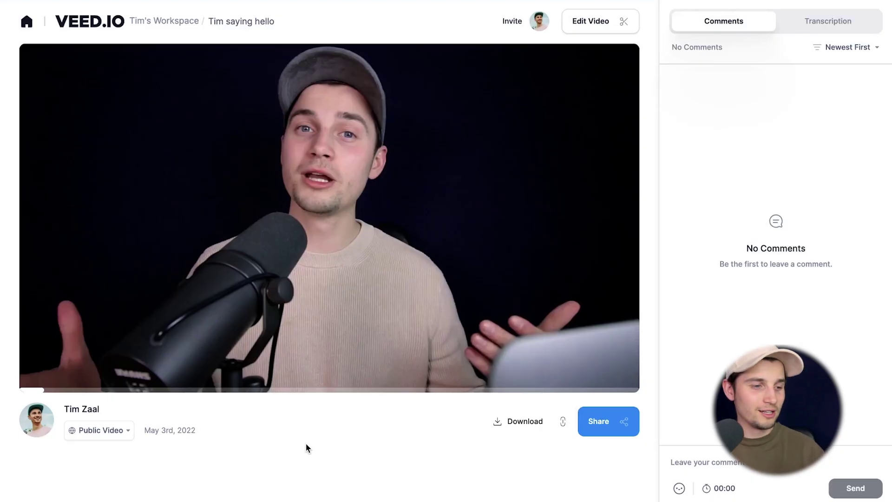
key(space)
click(388, 352)
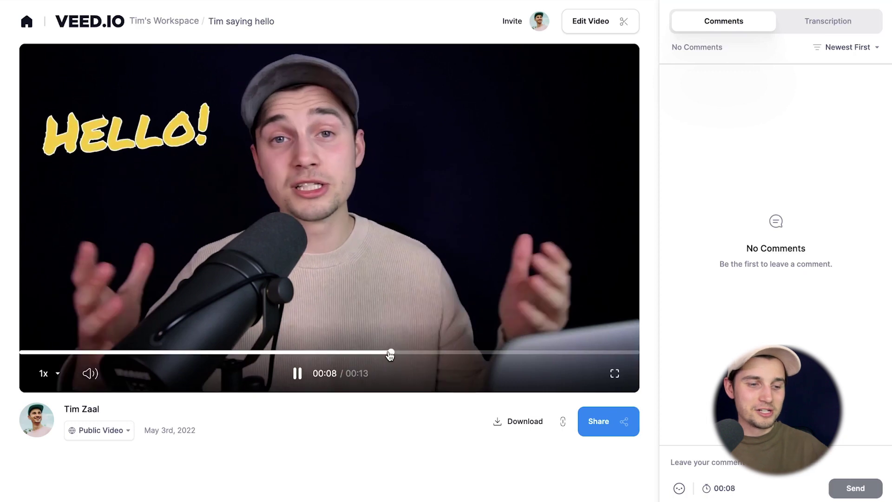
click(339, 352)
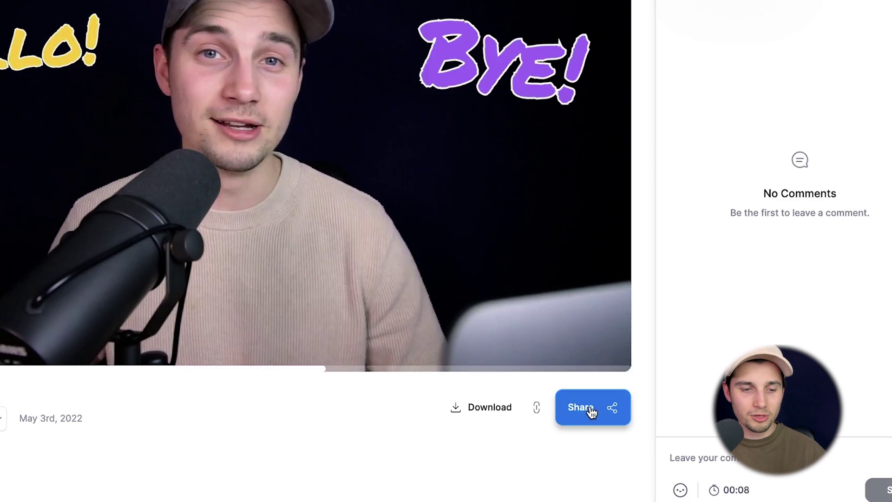
click(606, 421)
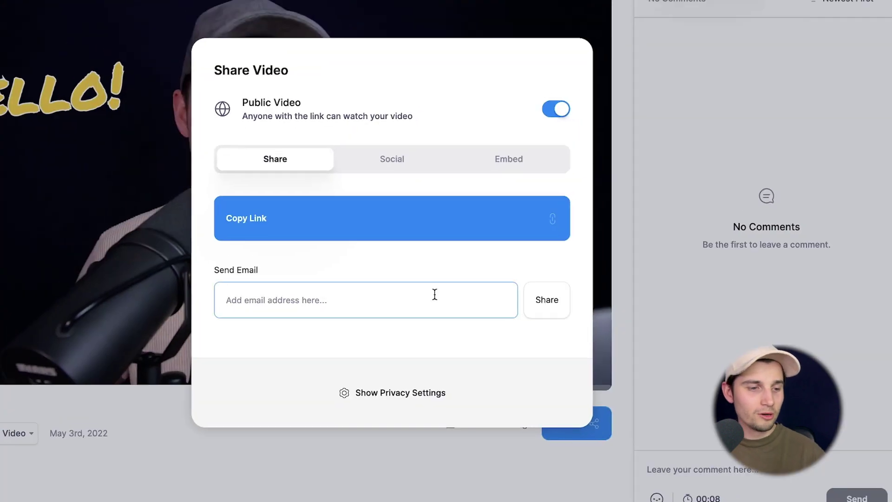
click(371, 161)
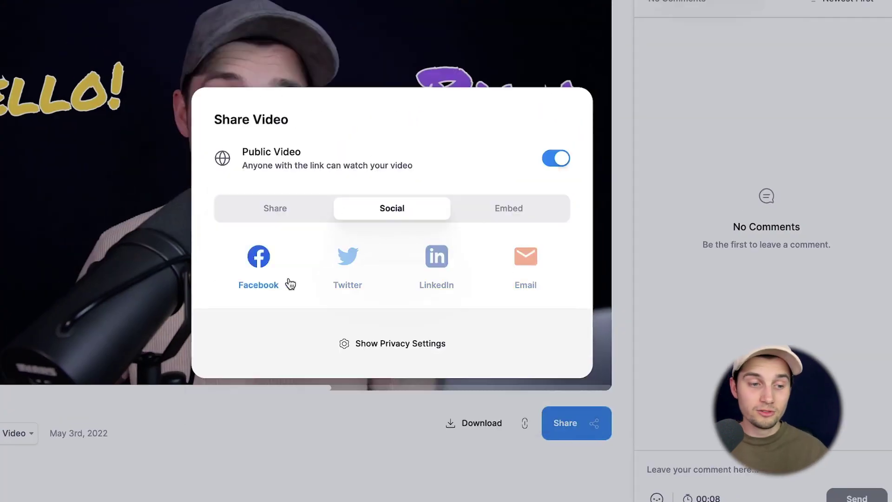
click(533, 218)
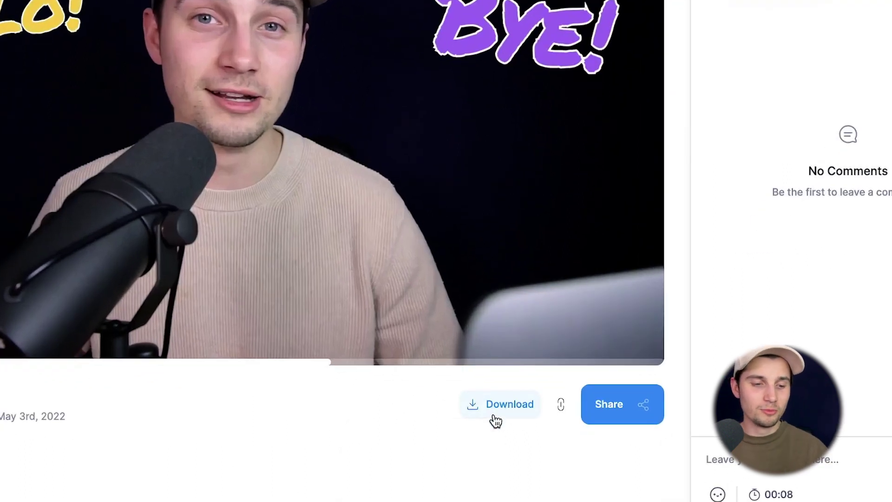
- Download the titled video as an MP4 file
click(495, 420)
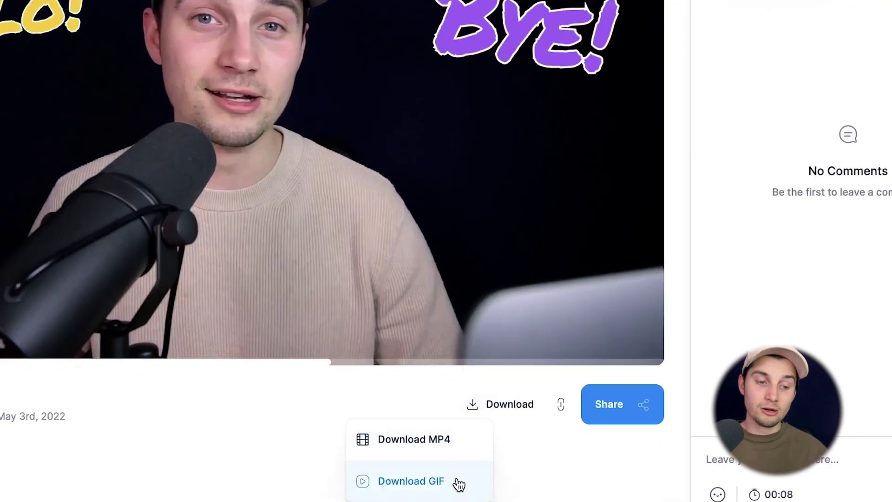
click(470, 440)
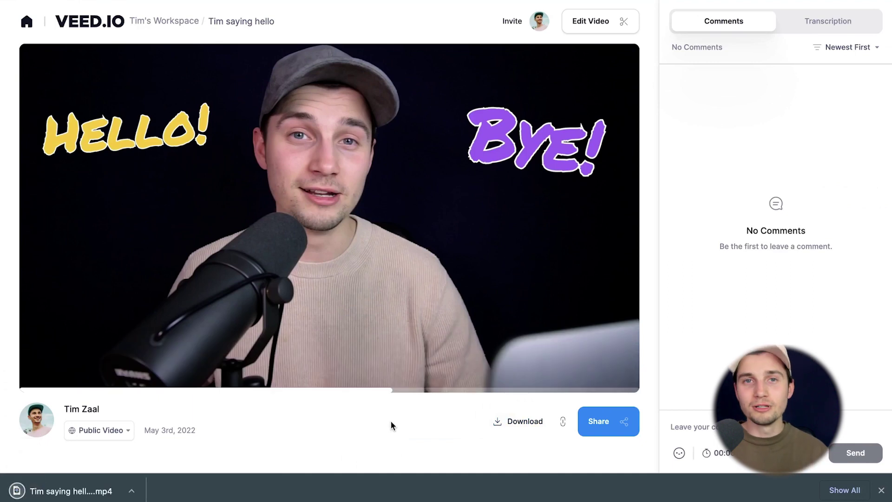